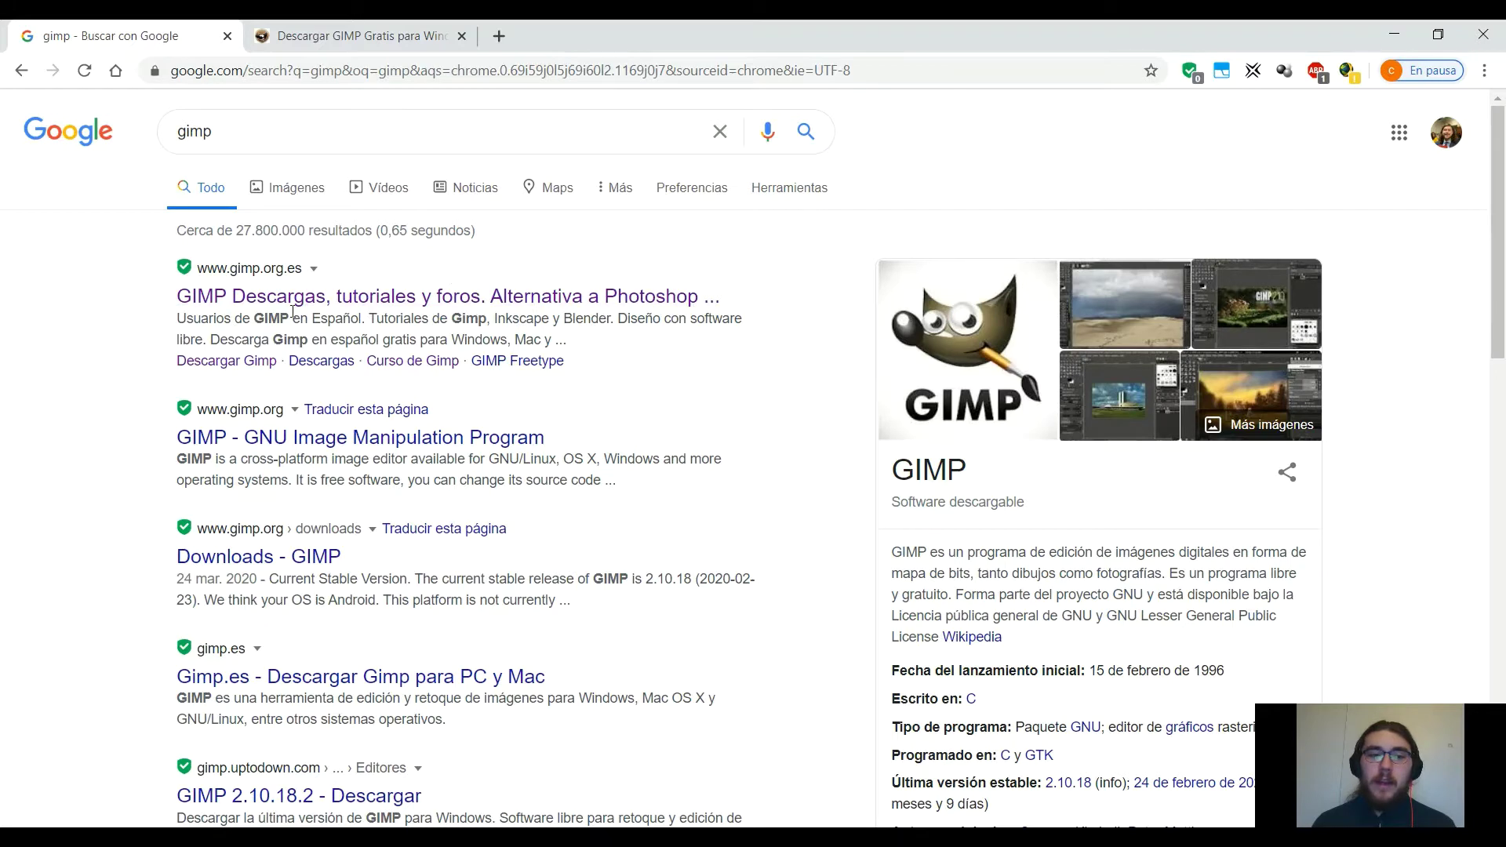
Step: Browse the gimp.org.es home page, then go to its Descargar GIMP page offering version 2.10.12
left_click(333, 36)
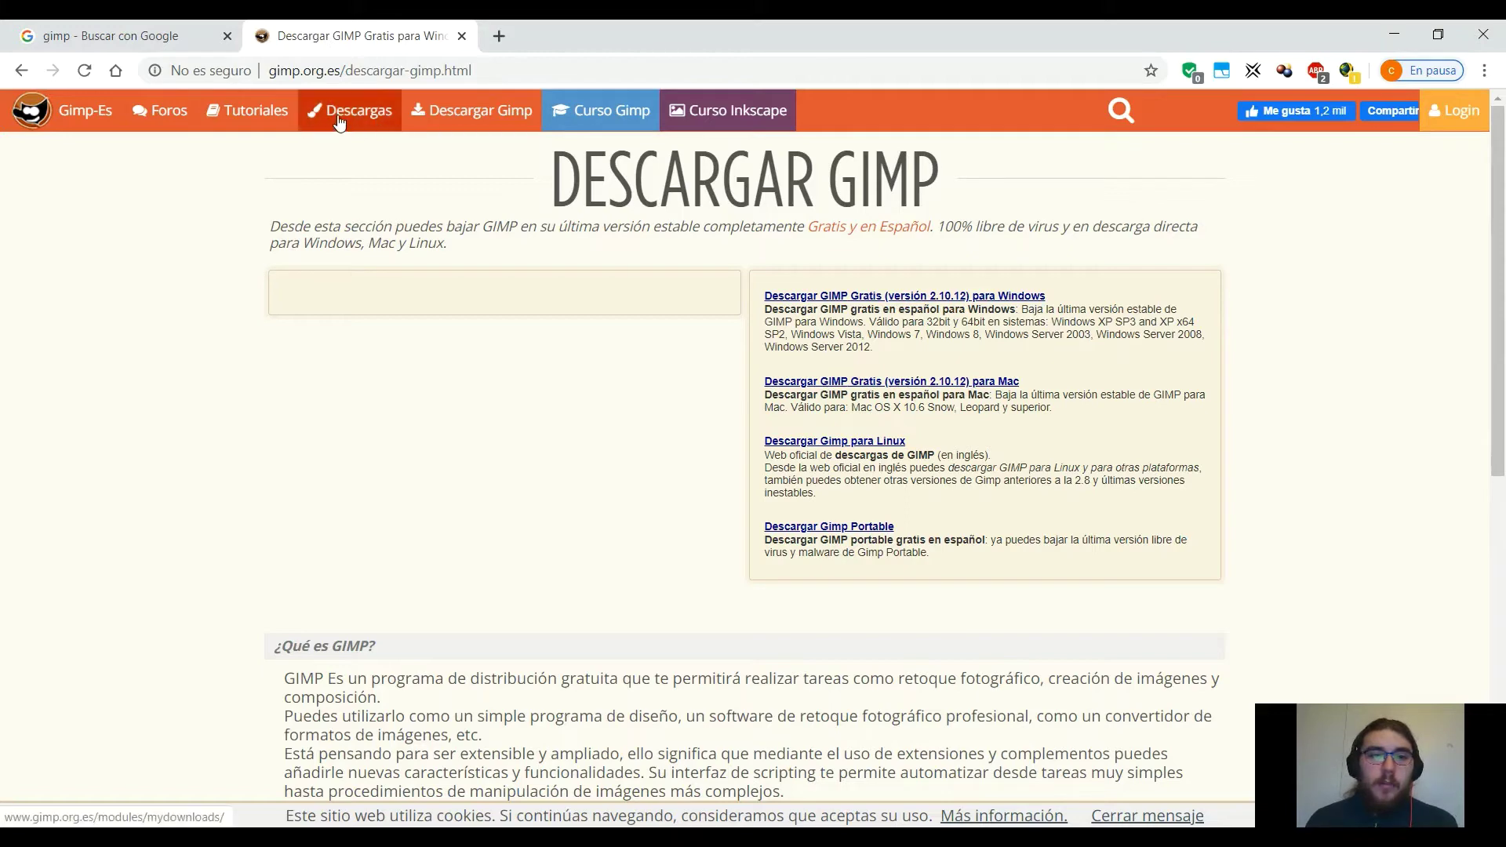
left_click(75, 110)
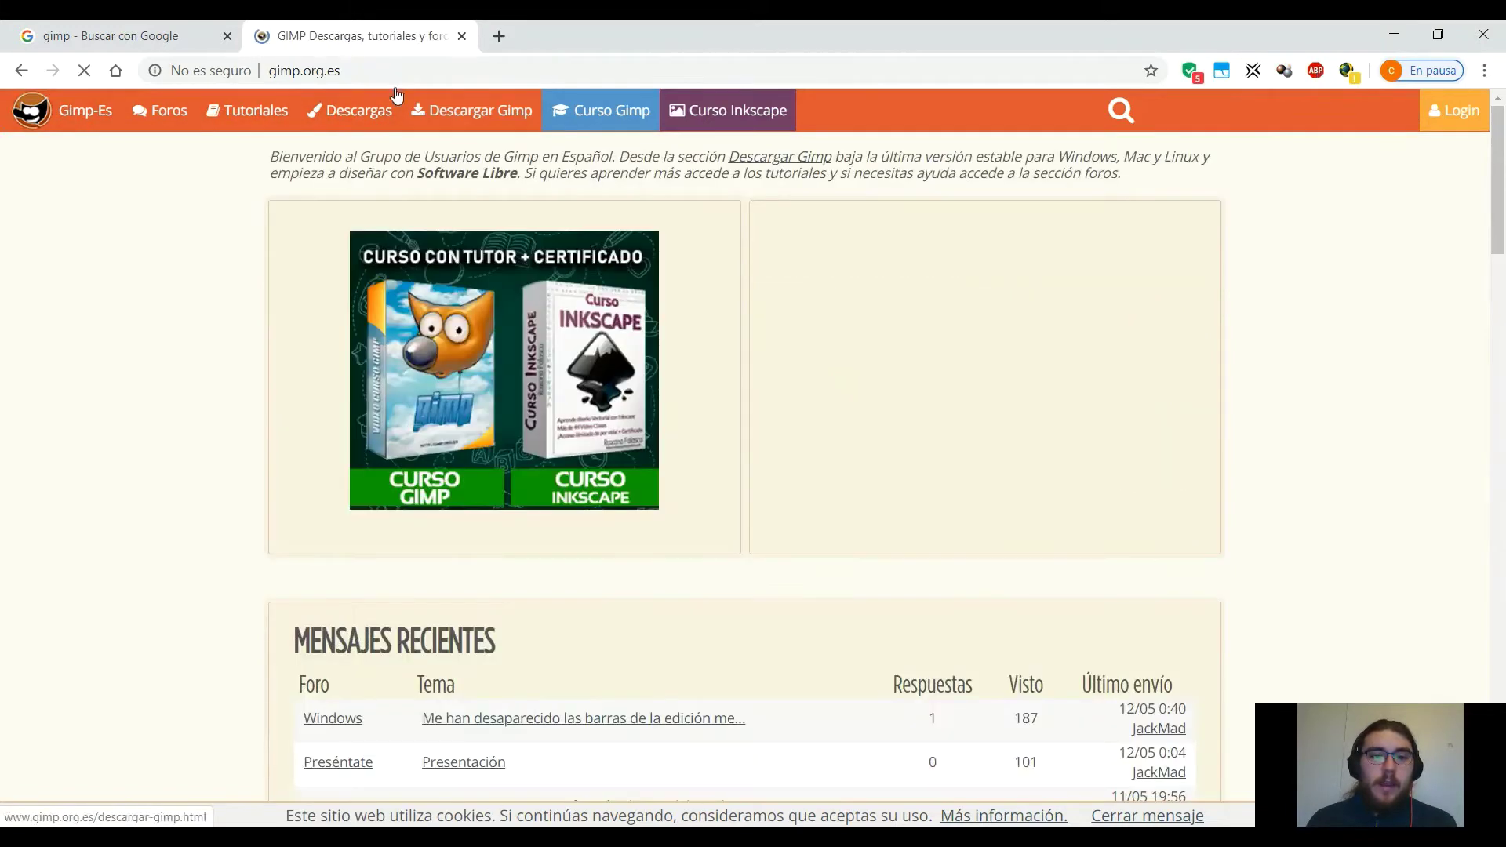
scroll(185, 269, "down", 1)
scroll(185, 269, "down", 1)
scroll(185, 270, "down", 3)
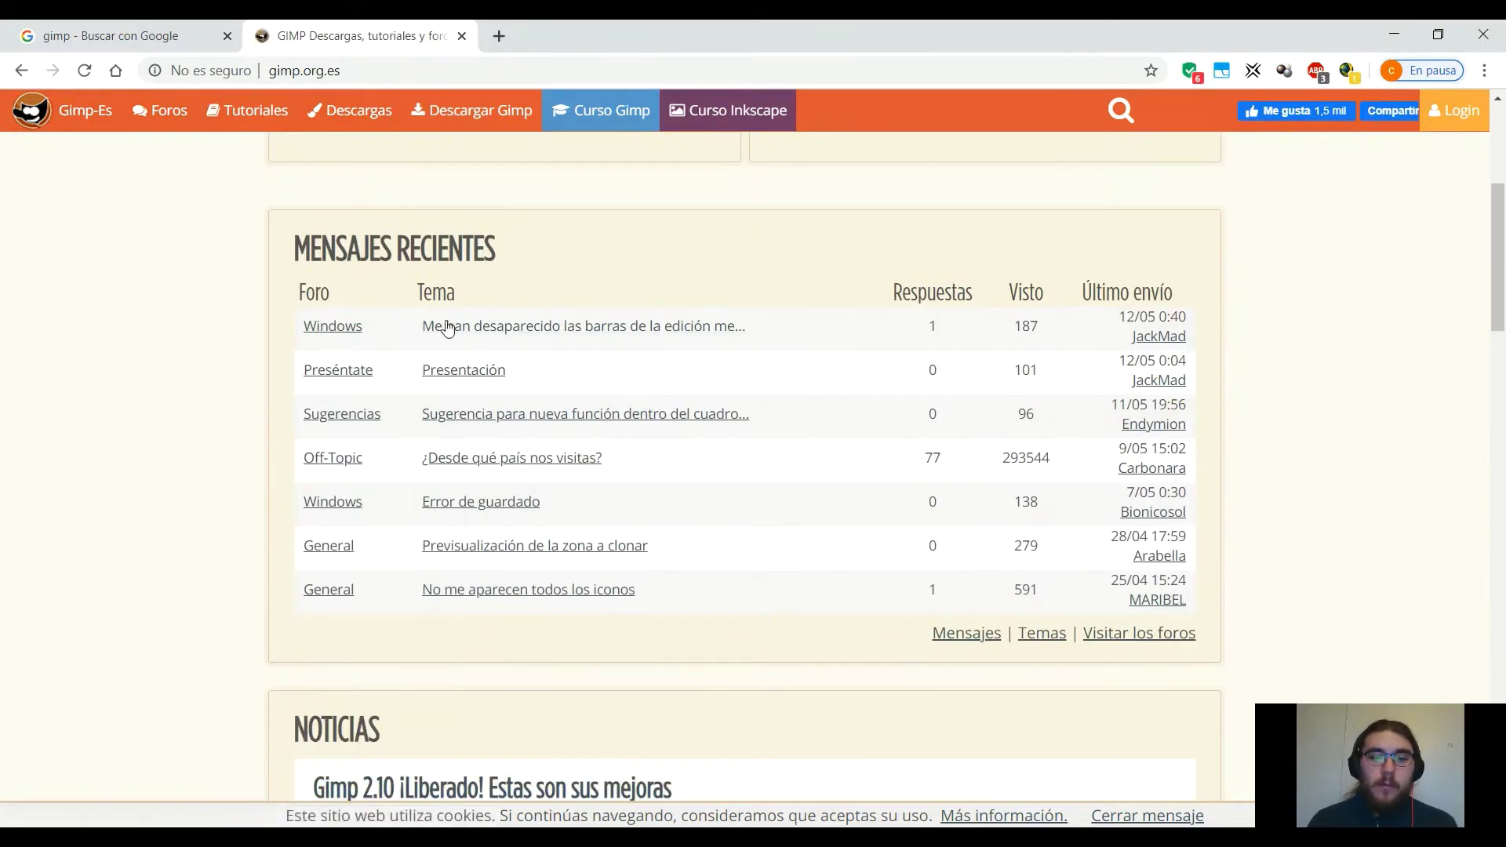
scroll(549, 353, "down", 2)
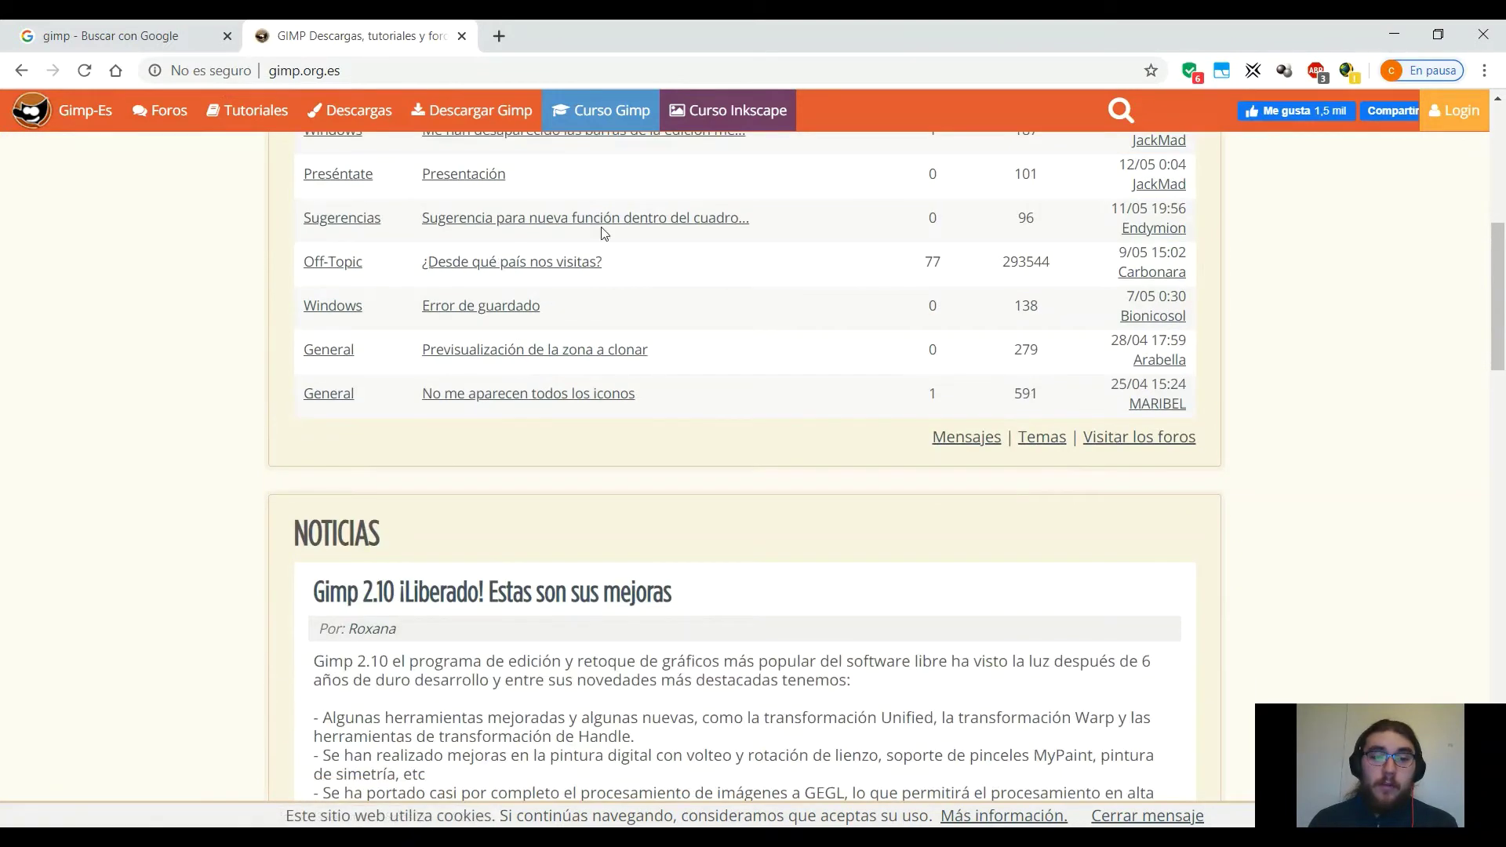
scroll(581, 377, "down", 2)
scroll(592, 469, "up", 8)
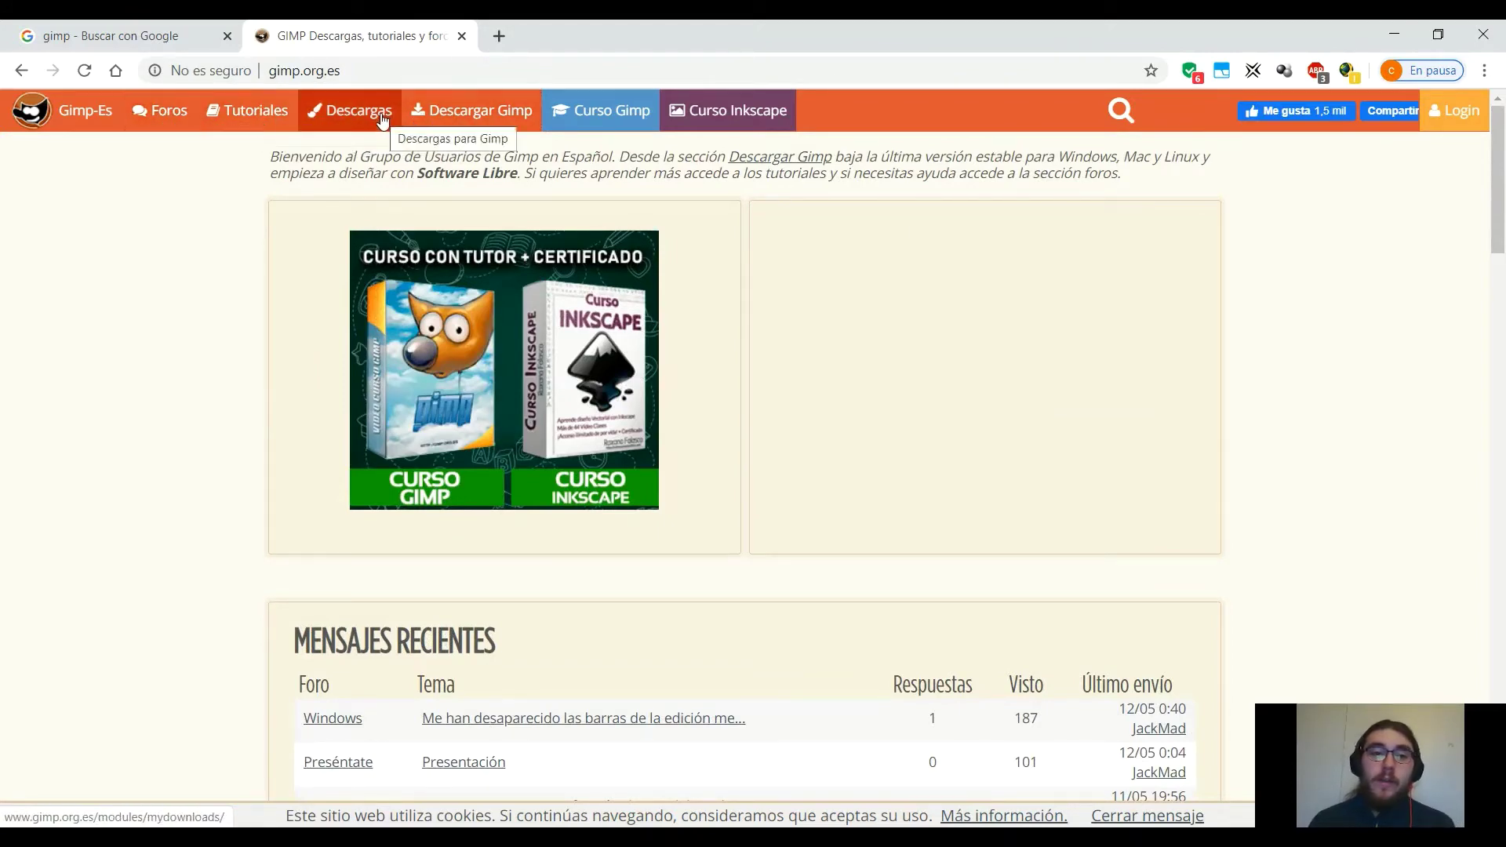
left_click(494, 111)
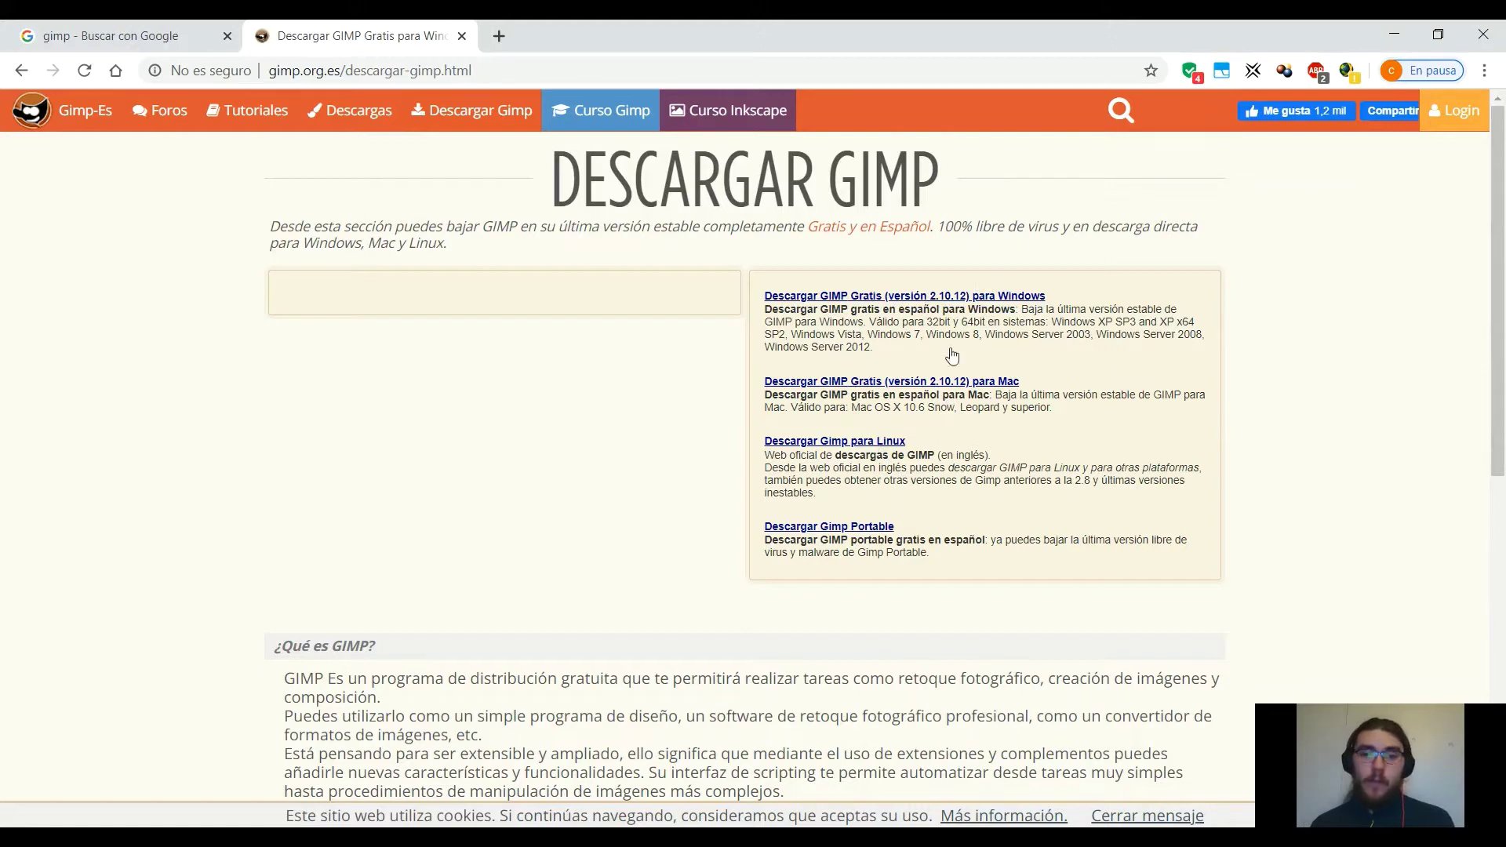
Step: Download GIMP 2.10.12 for Windows and run the installer
left_click(982, 298)
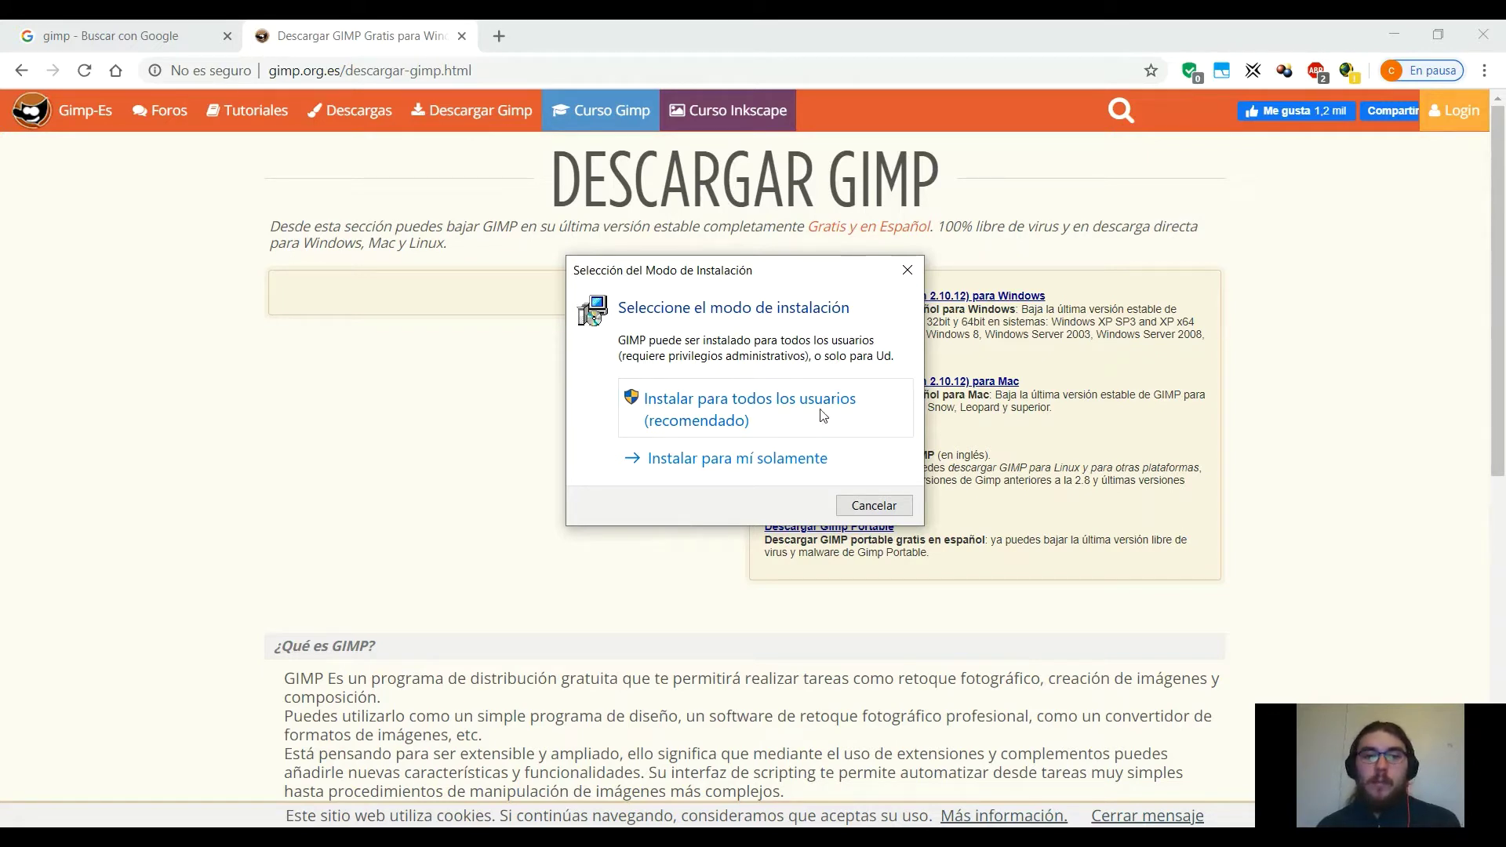
Step: Install GIMP for the current user only, with Español as the language
left_click(806, 466)
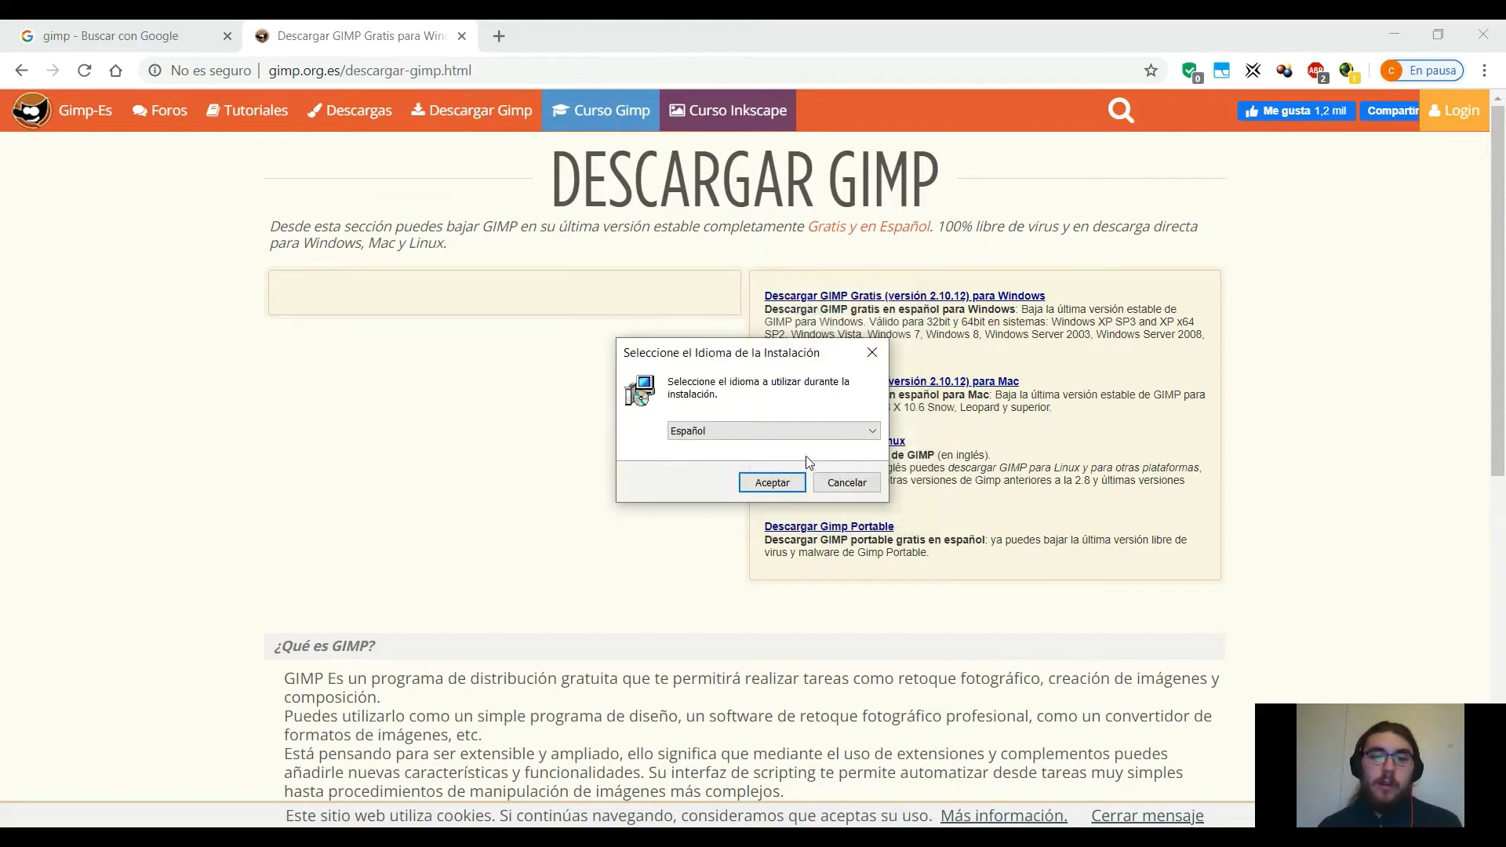
left_click(776, 484)
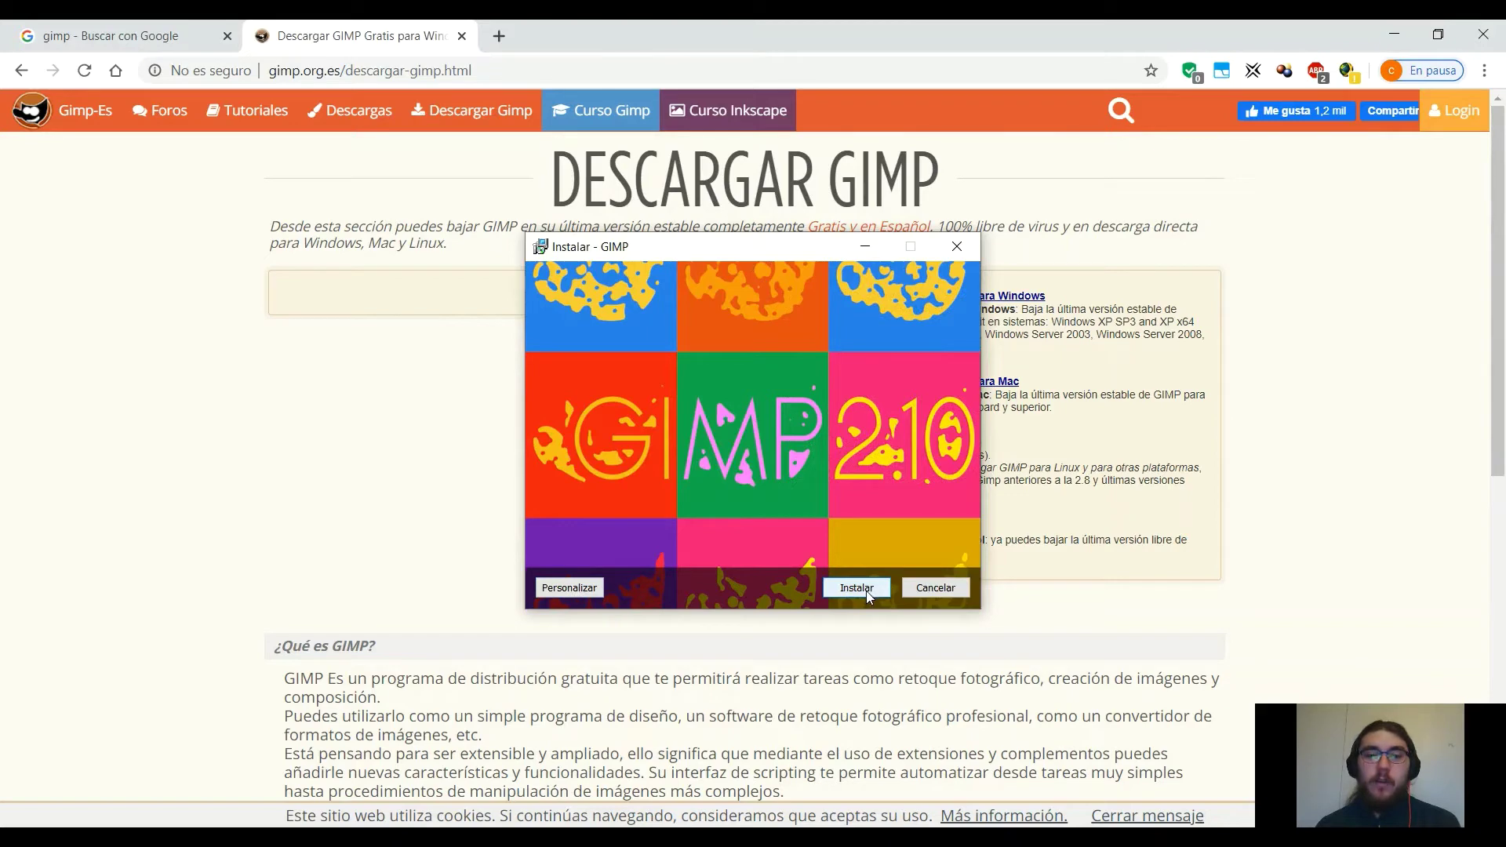
left_click(866, 593)
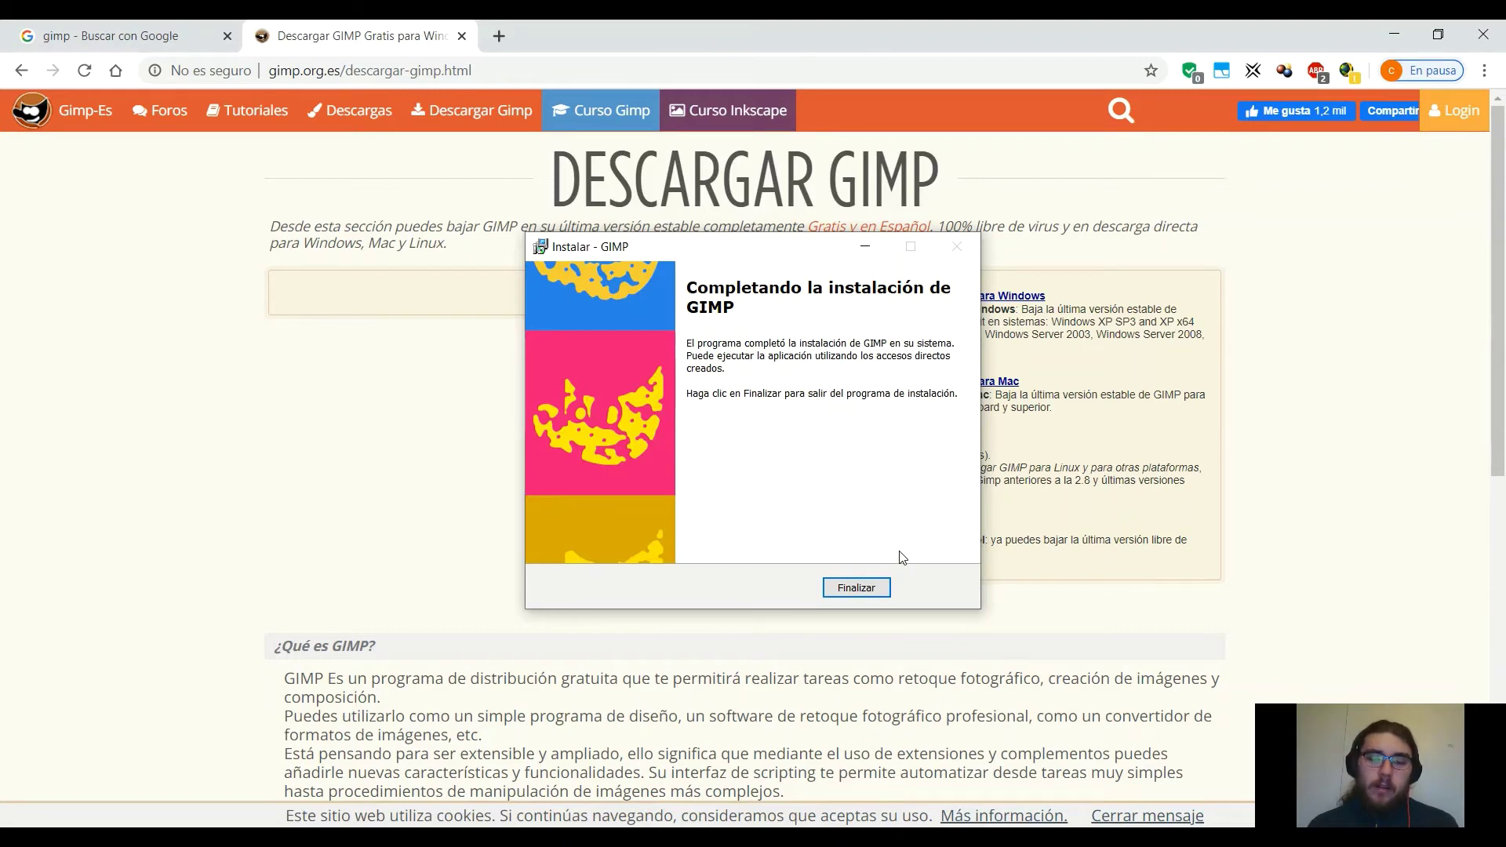
Step: Finish the installer and launch GIMP 2.10
left_click(870, 593)
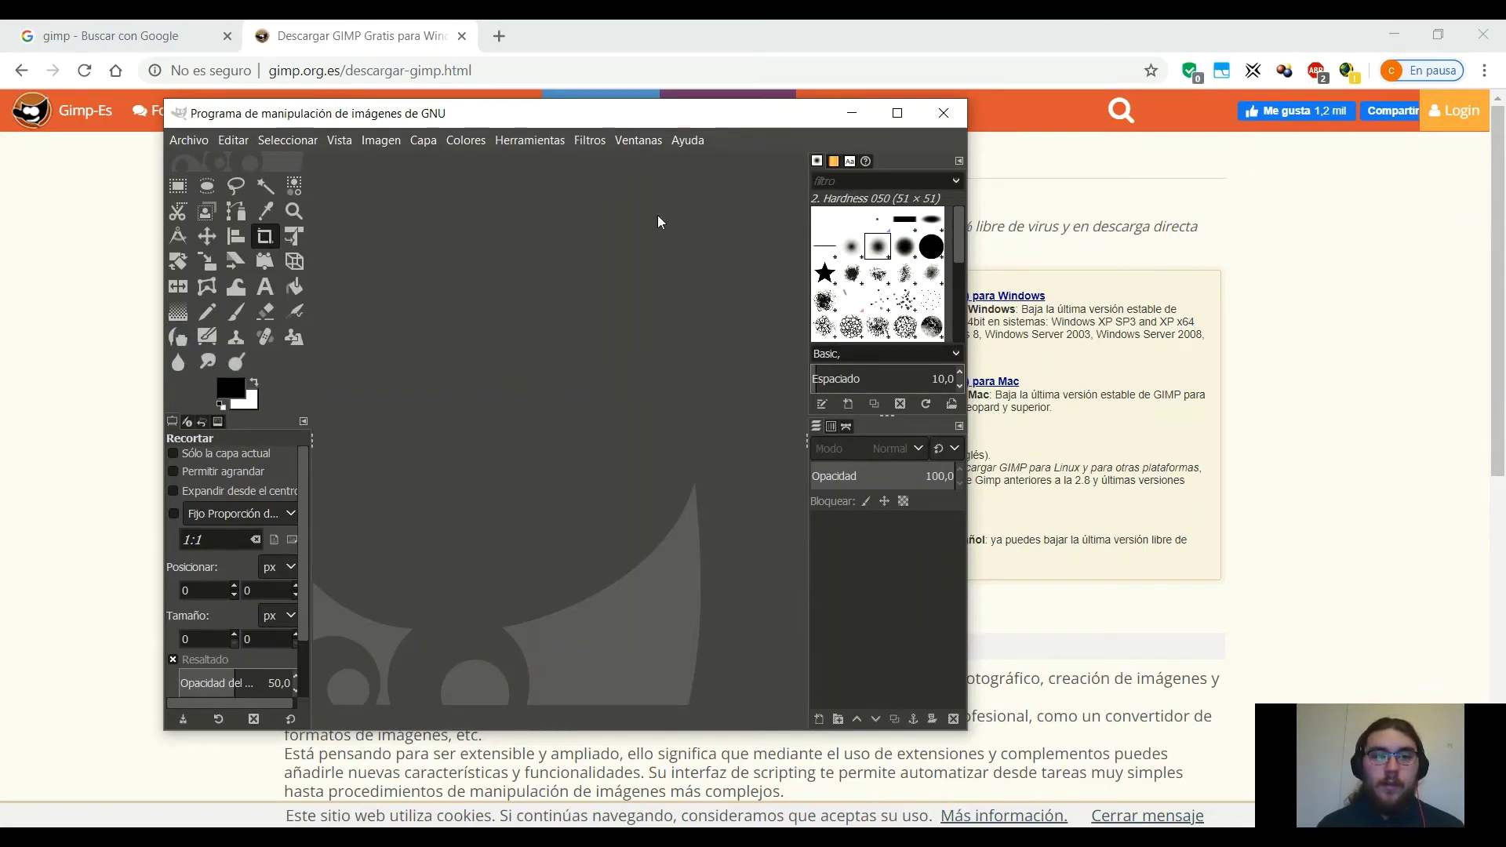
Step: Maximize the GIMP main window to full screen
left_click(898, 113)
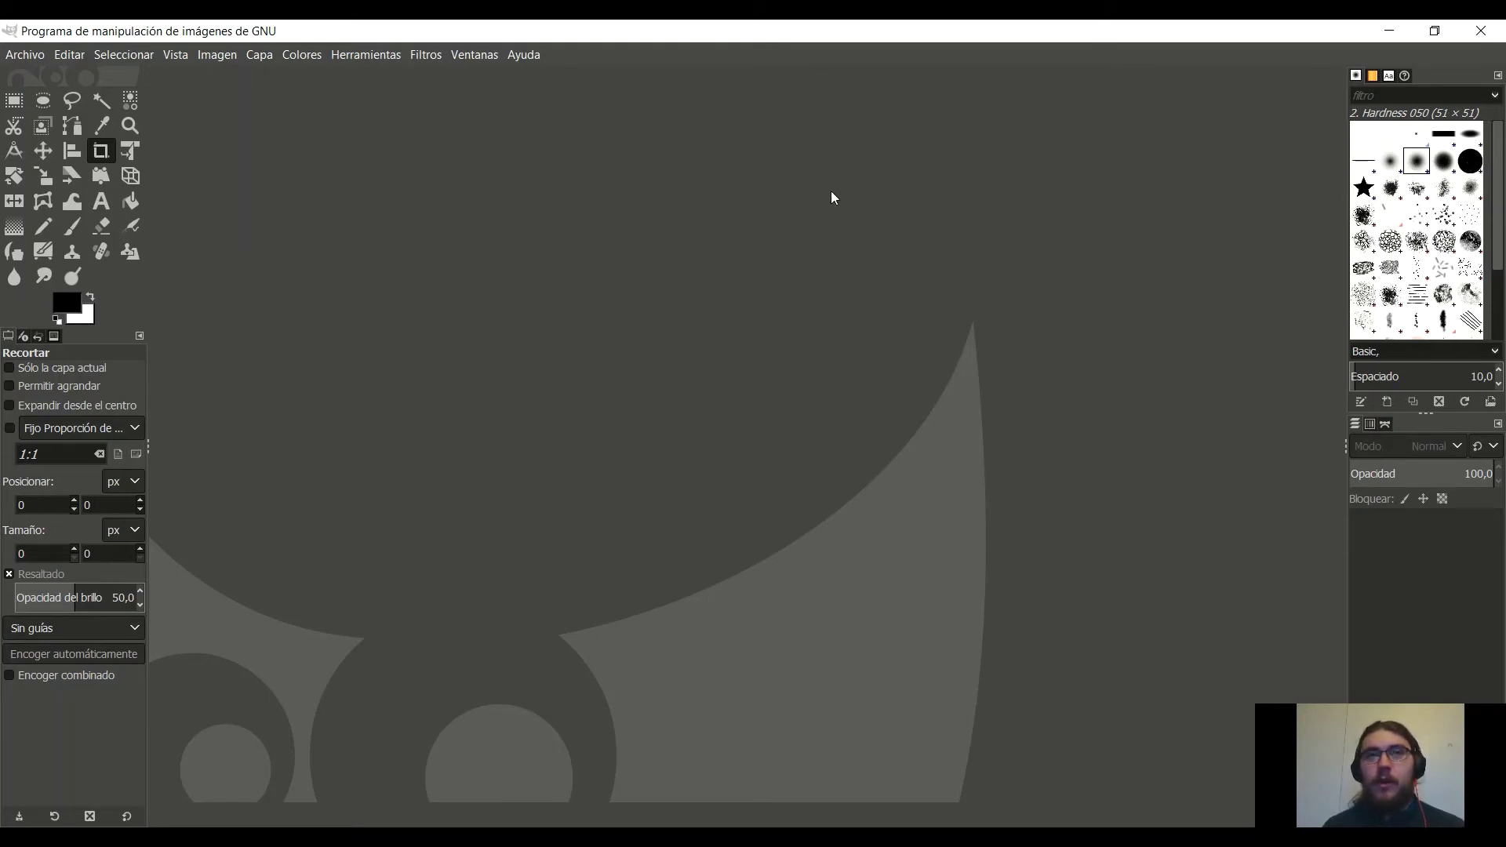
Step: Create a new 1920×1080 white image via Archivo > Nuevo without choosing a template
left_click(34, 59)
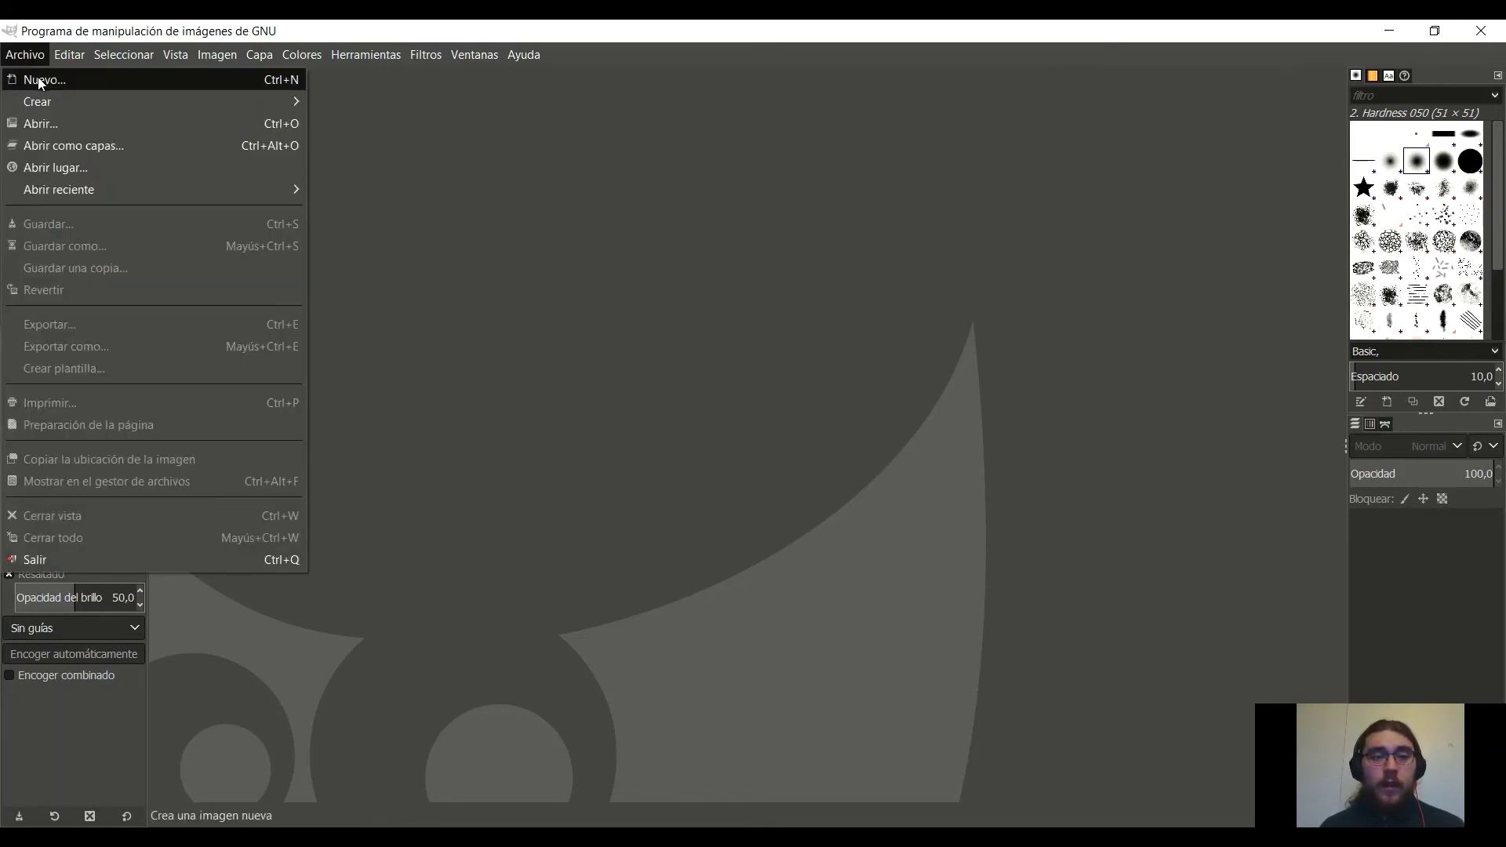
left_click(41, 81)
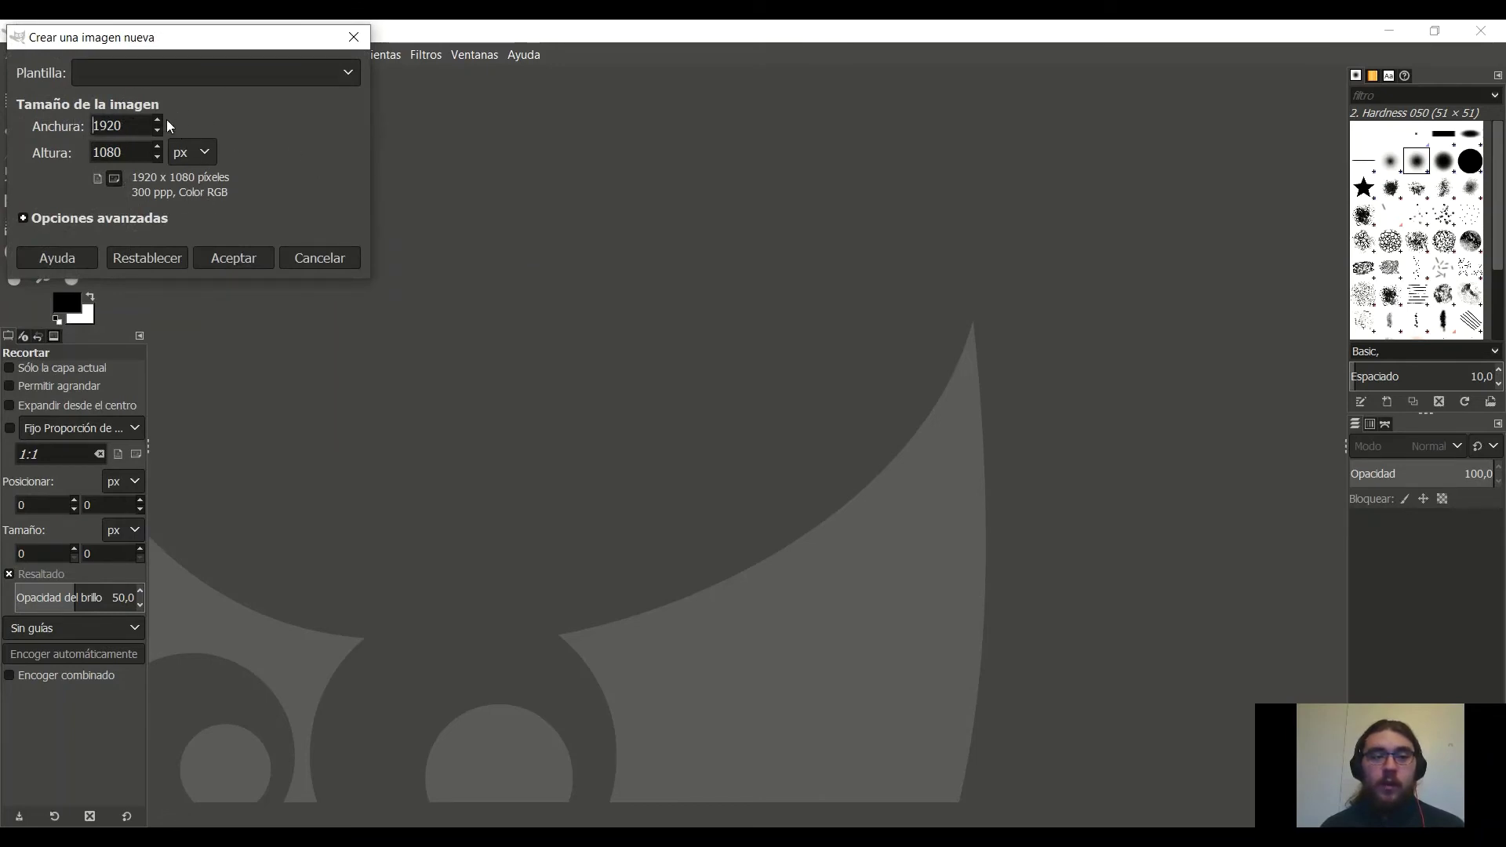
left_click(349, 77)
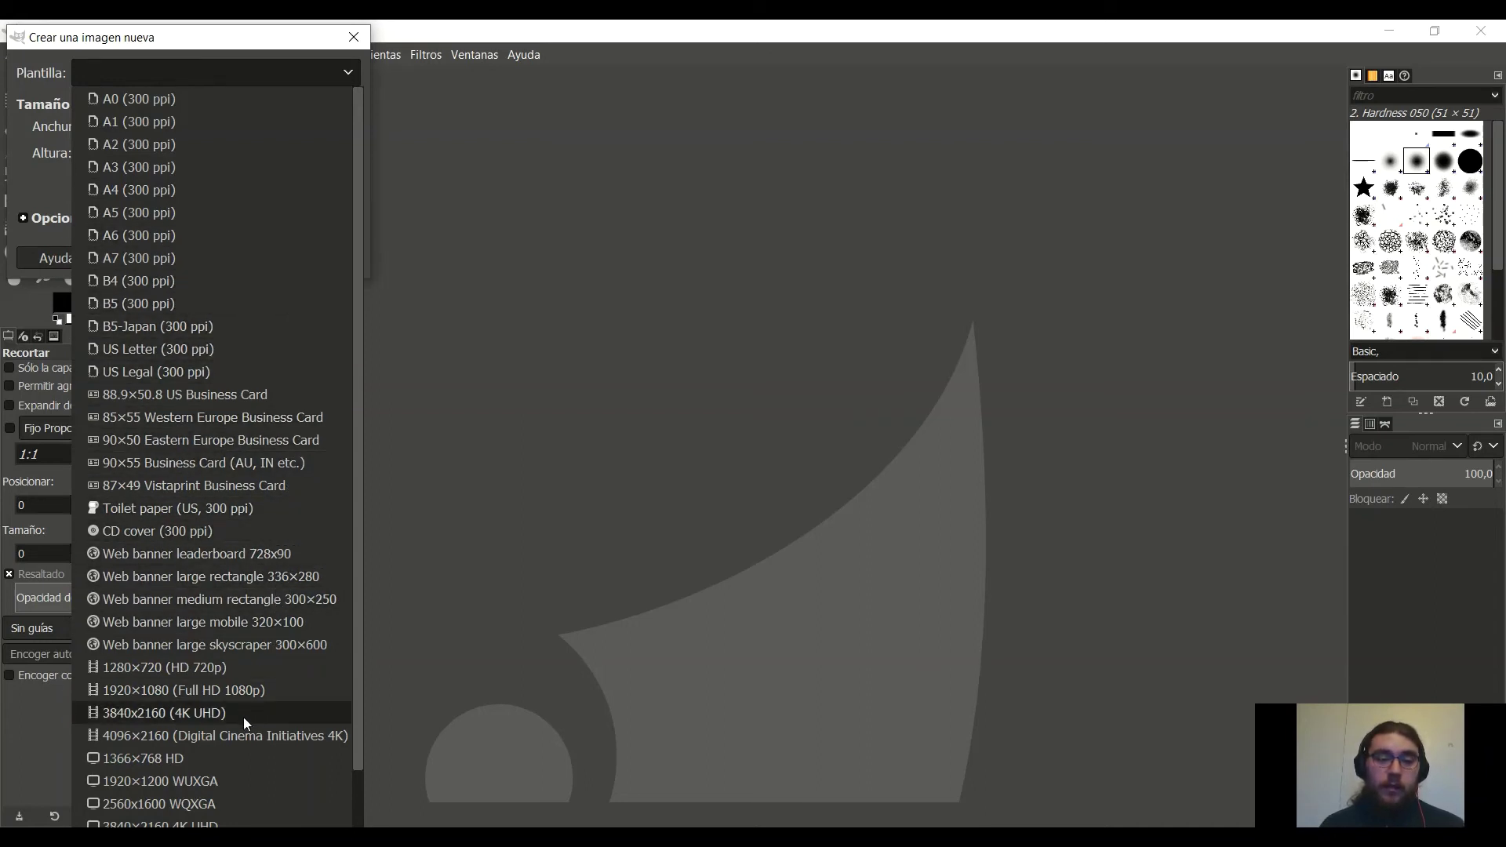
left_click(440, 260)
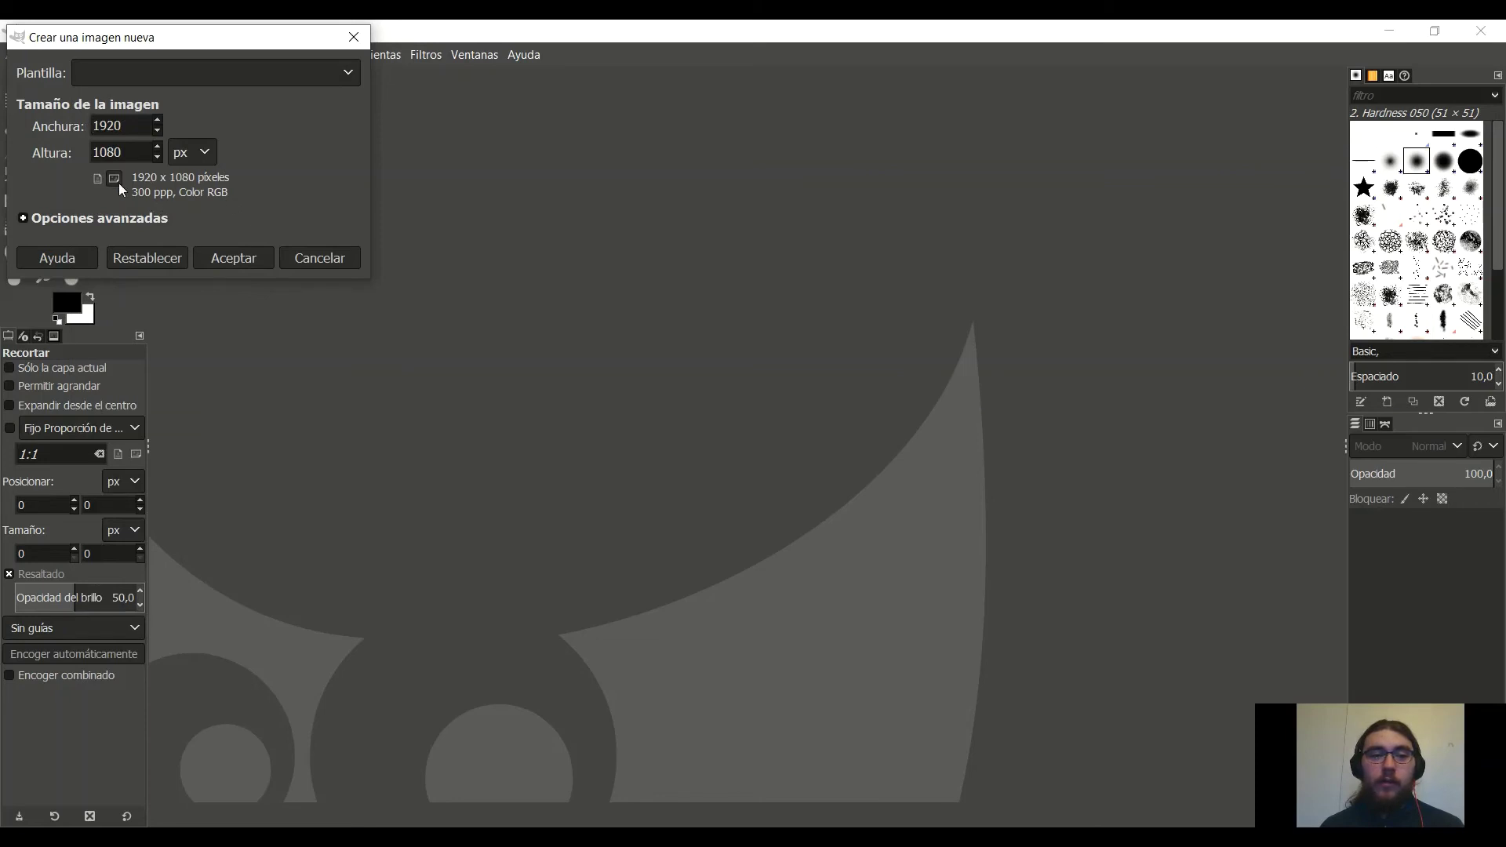
left_click(230, 259)
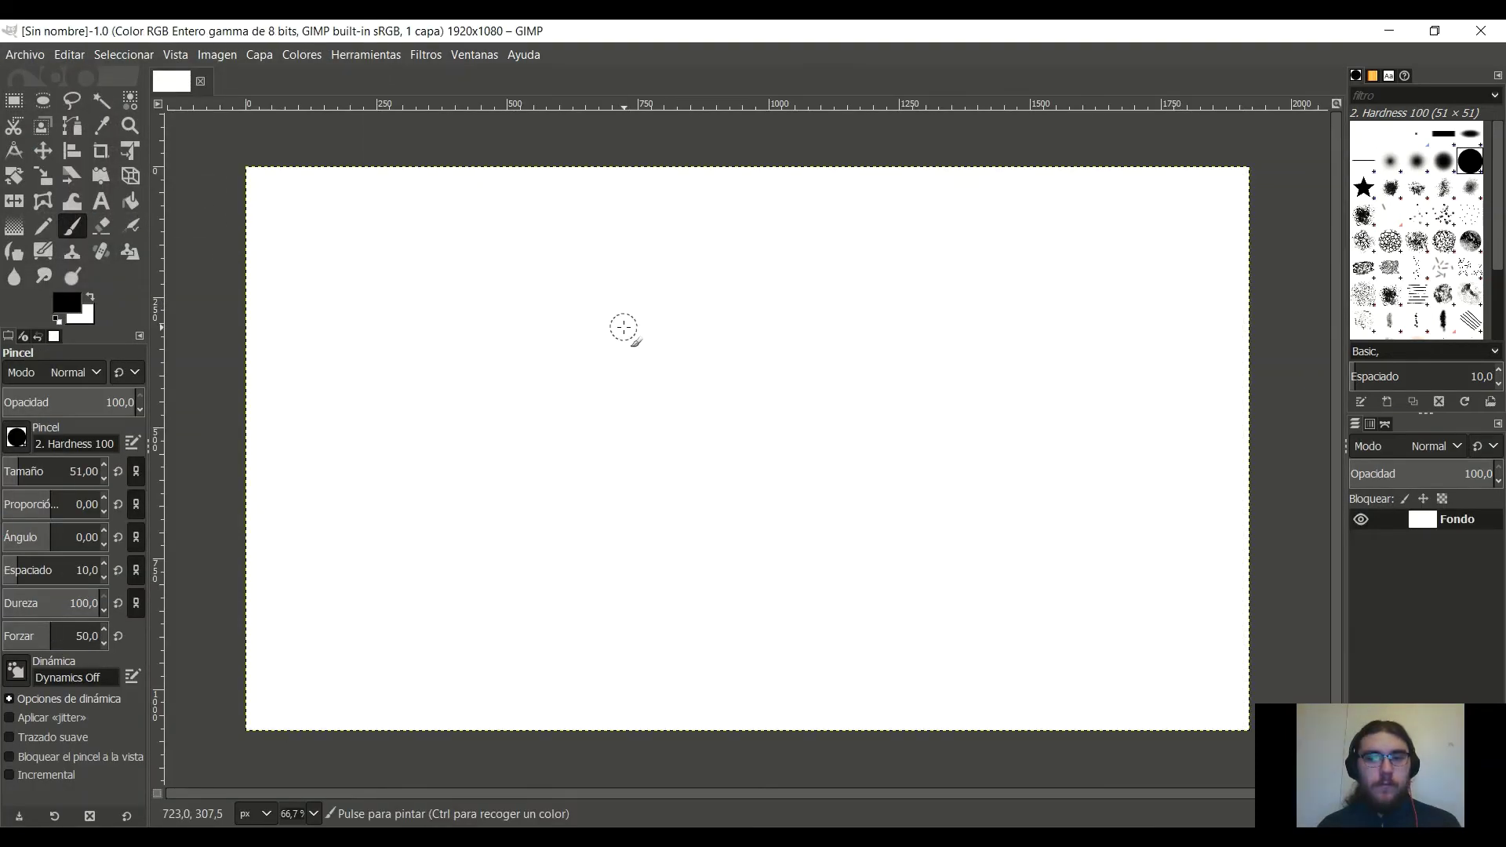